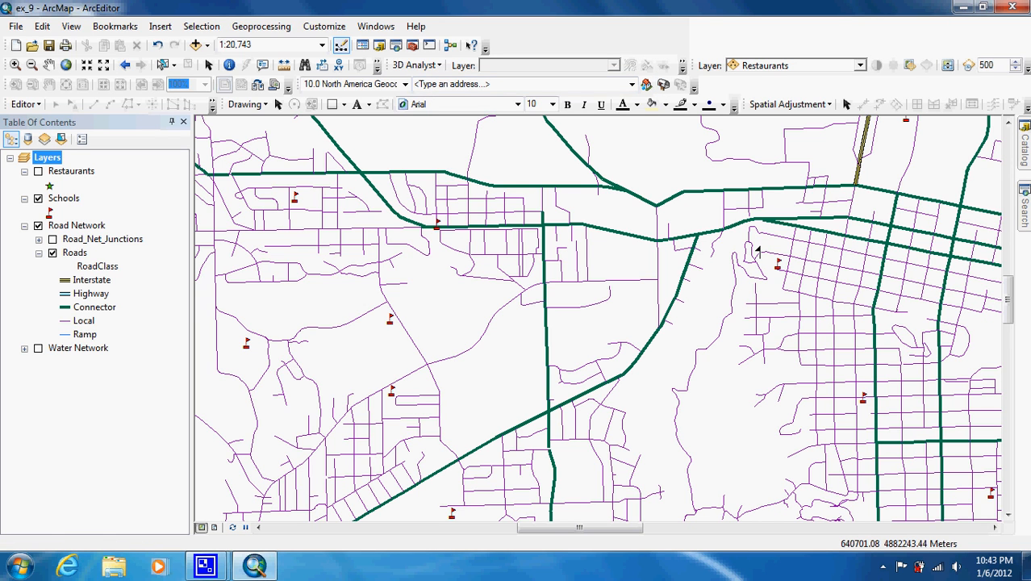
Step: Open the Roads layer's attribute table and examine its street, road class, speed and lane fields, then close it
left_click(213, 70)
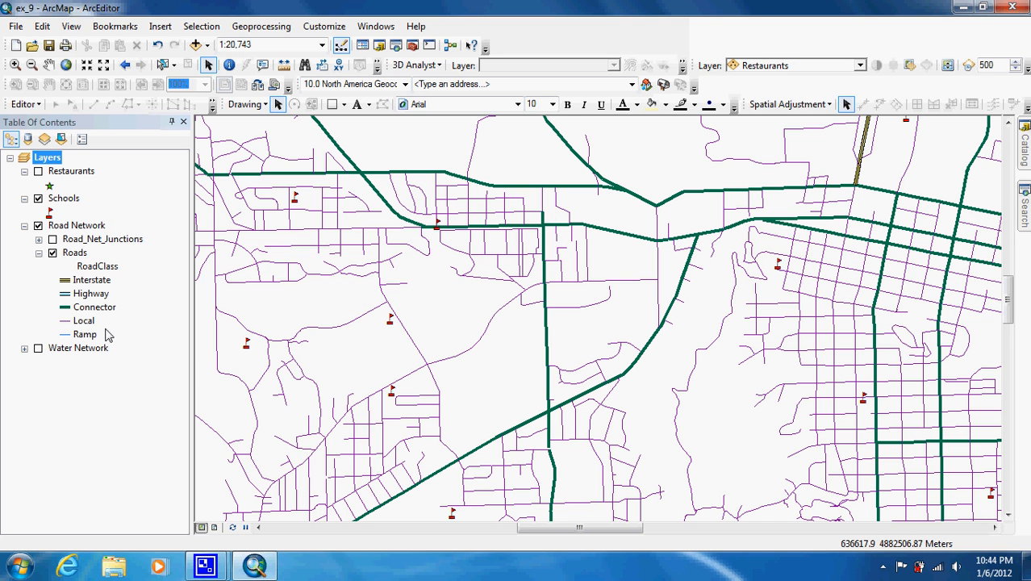
right_click(75, 255)
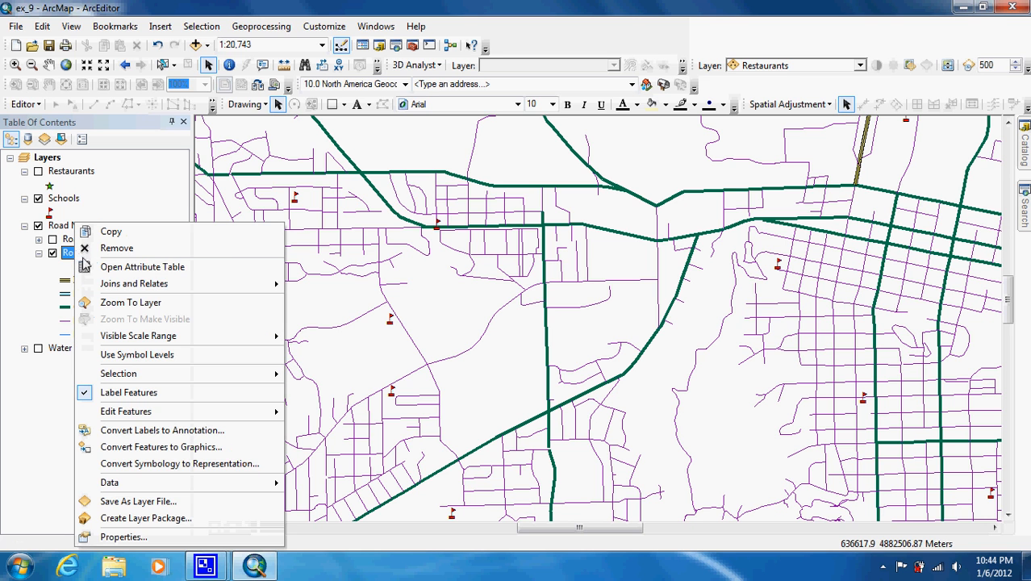
left_click(125, 266)
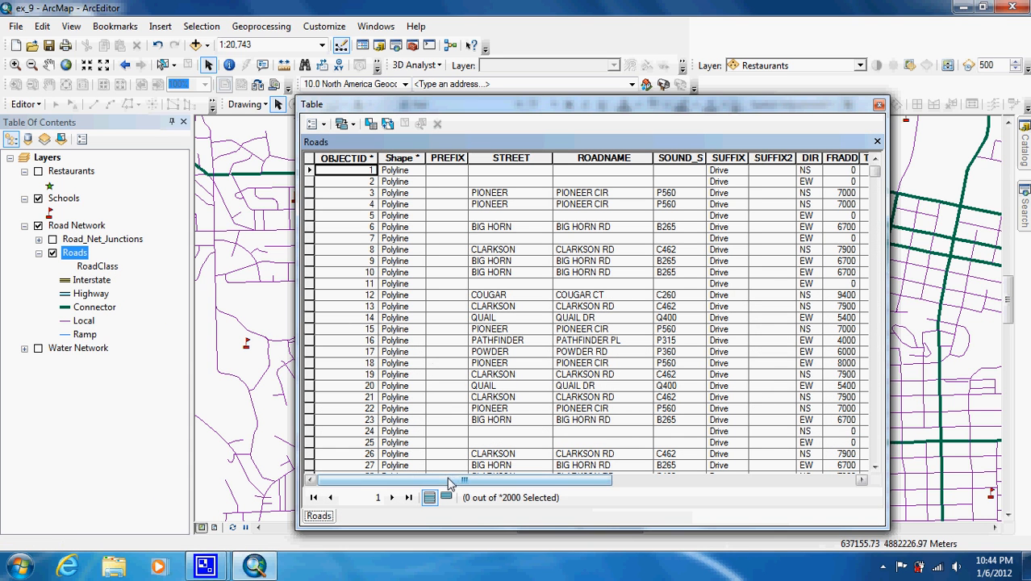
left_click_drag(451, 480, 680, 482)
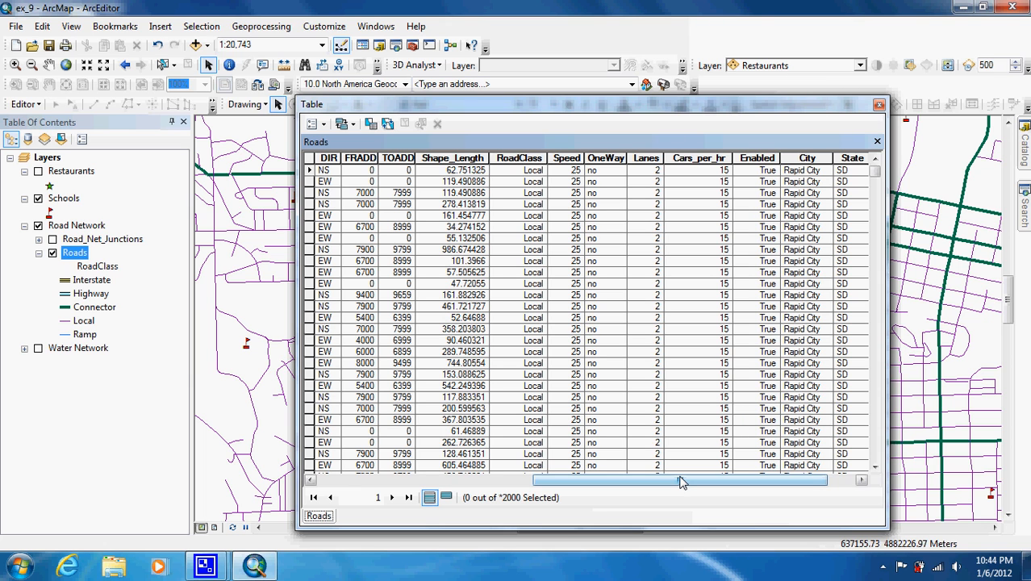
left_click_drag(680, 481, 704, 482)
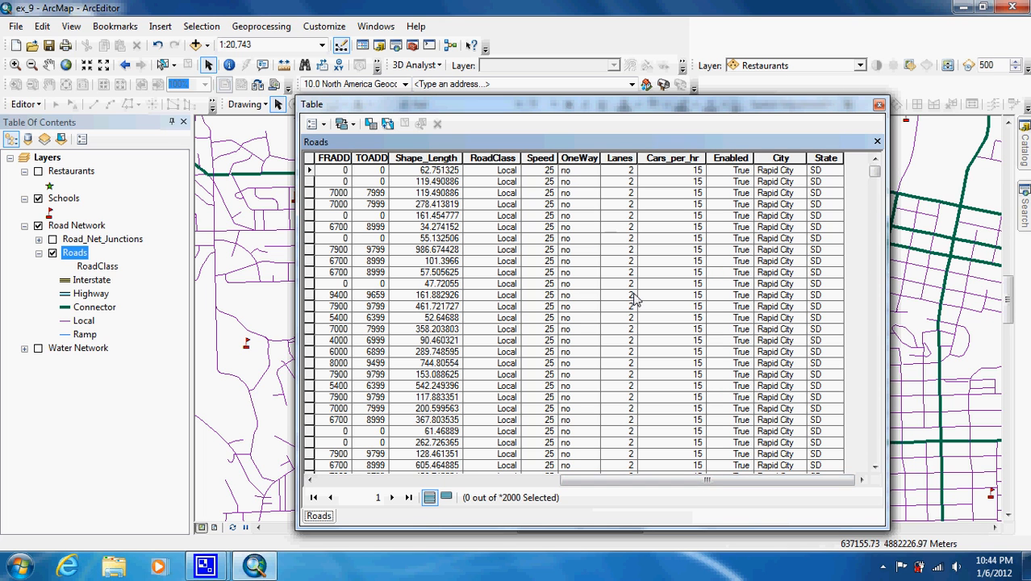
left_click_drag(875, 173, 877, 285)
left_click(881, 349)
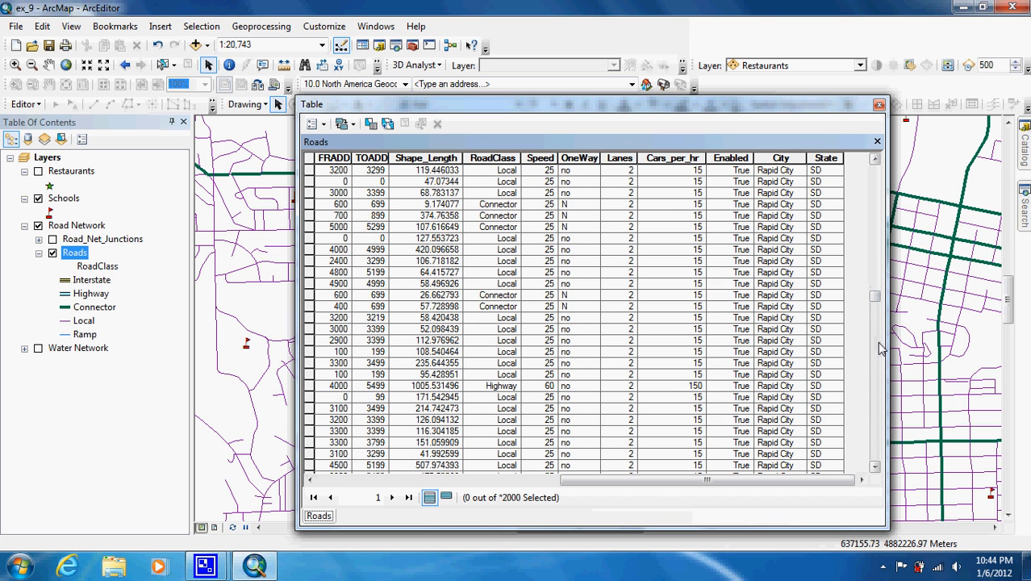
left_click(881, 348)
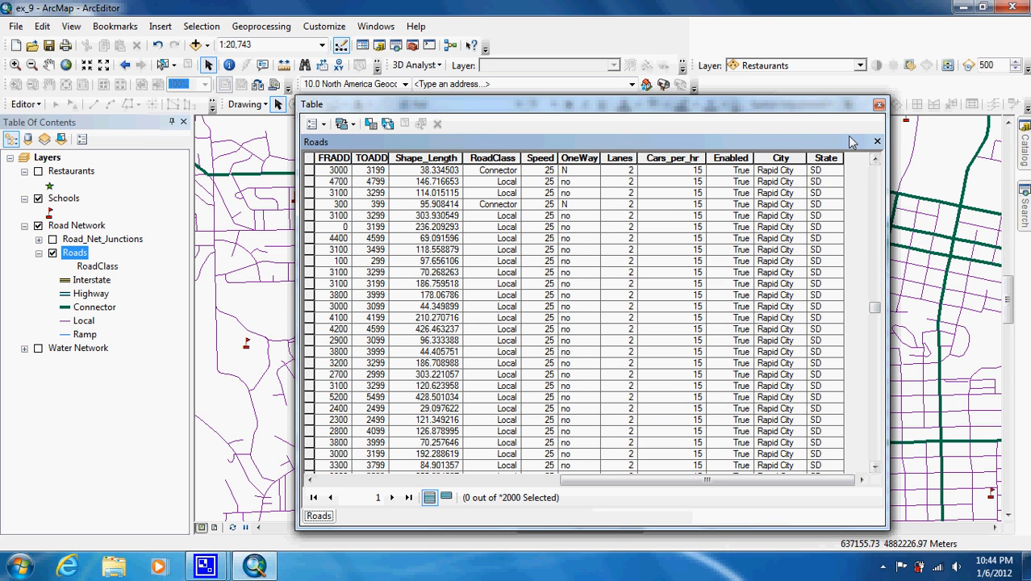
left_click(878, 106)
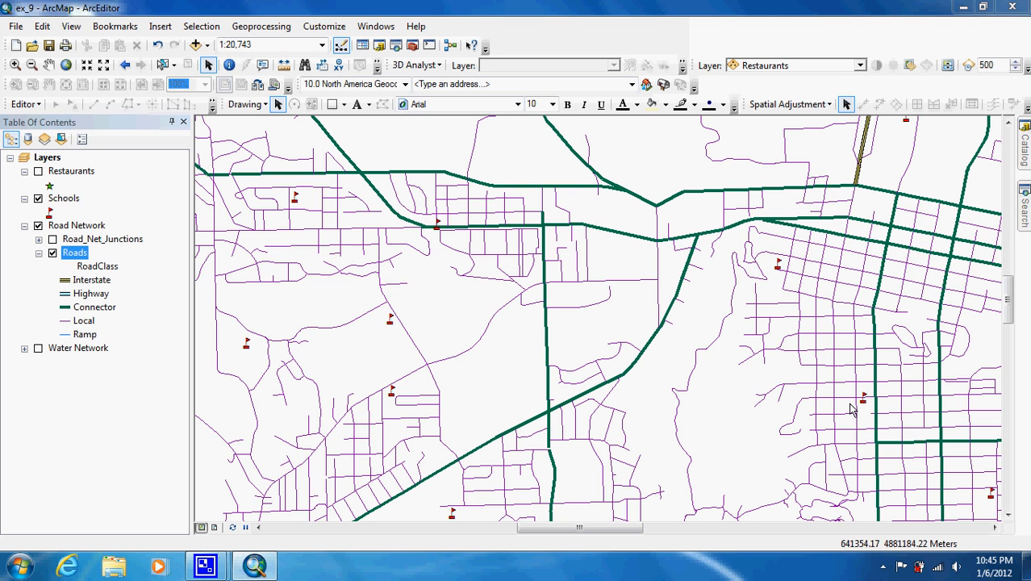
Step: Show the Utility Network Analyst toolbar and choose Road_Net as the network to analyze
left_click(313, 29)
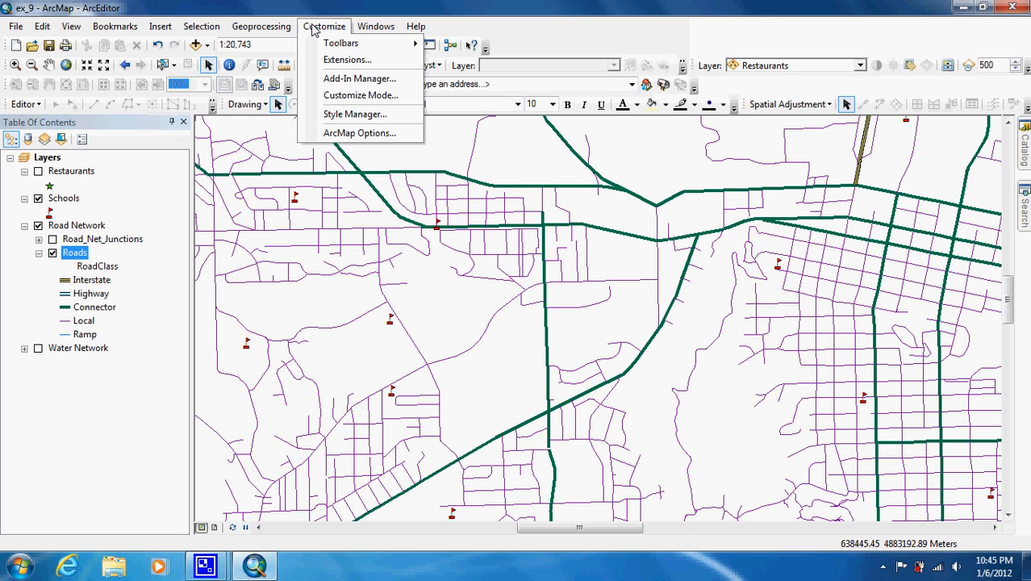
mouse_move(331, 44)
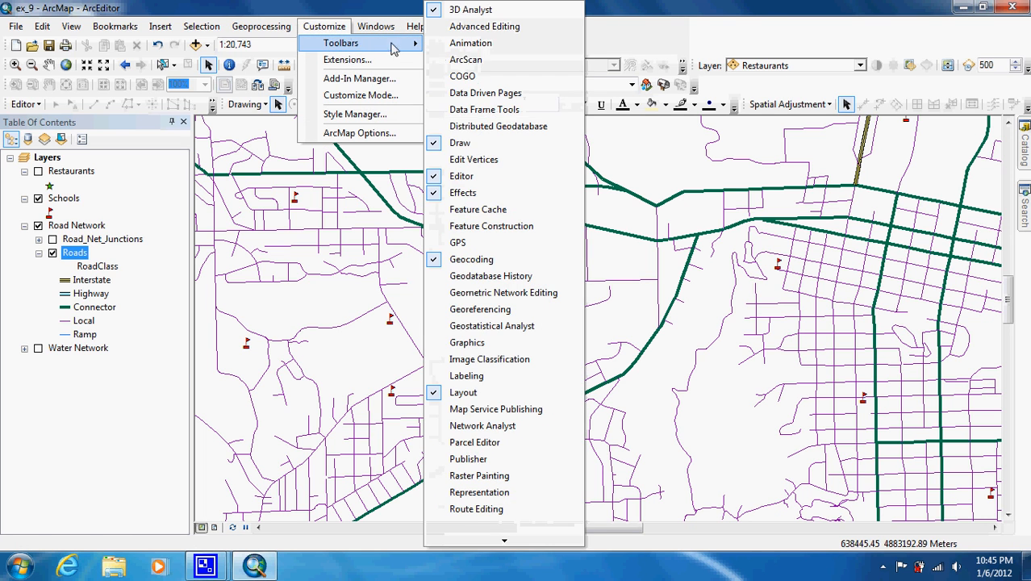
mouse_move(505, 545)
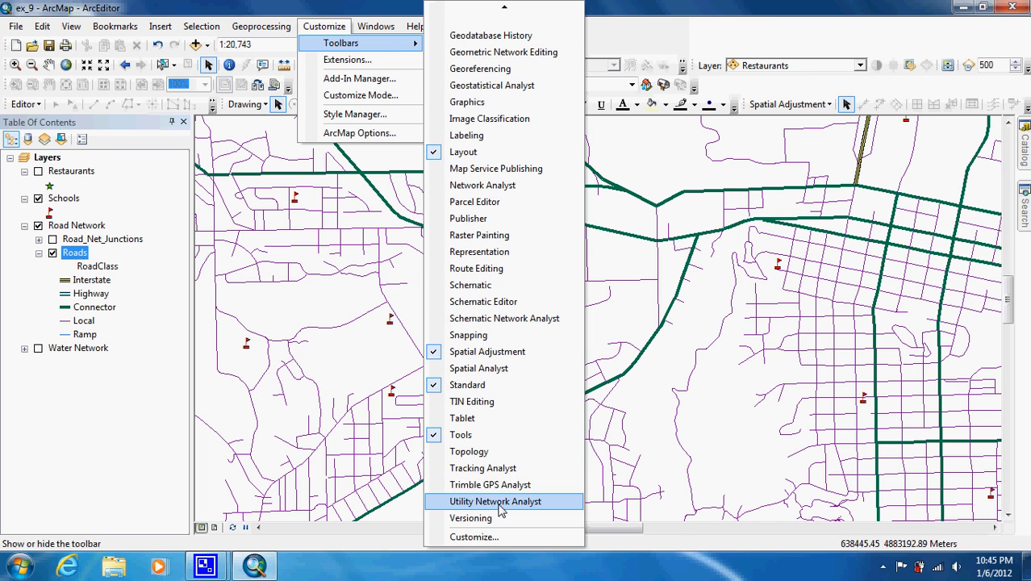
left_click(496, 501)
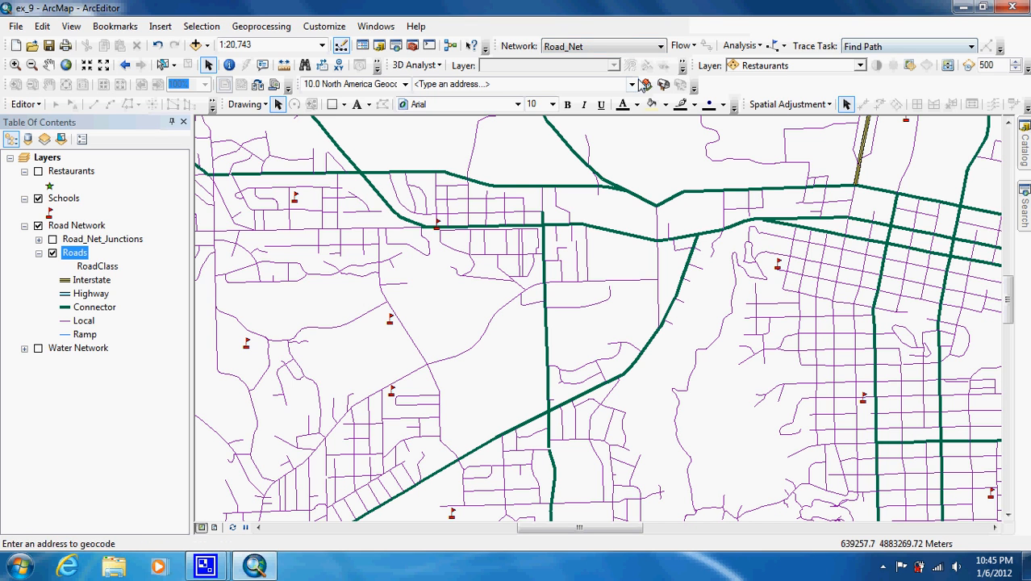
left_click(661, 47)
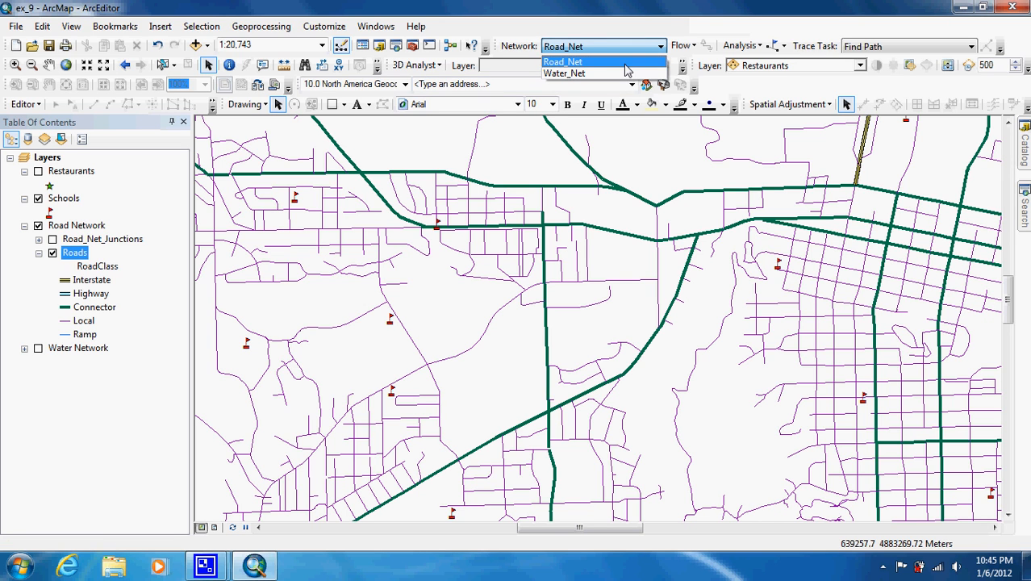
left_click(628, 63)
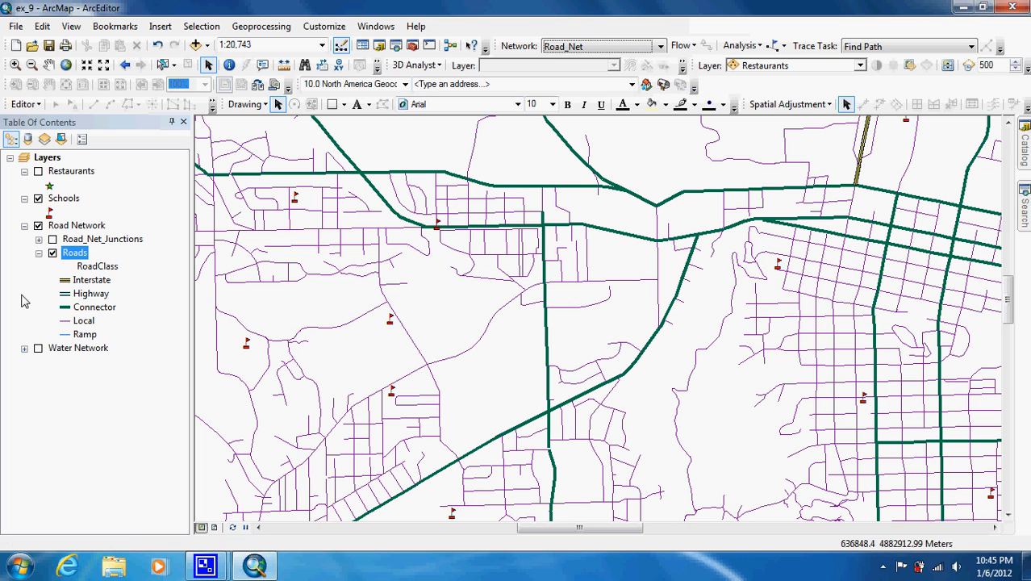
Step: Display the Road_Net_Junctions layer to view the network's junctions, and hide it again
left_click(52, 240)
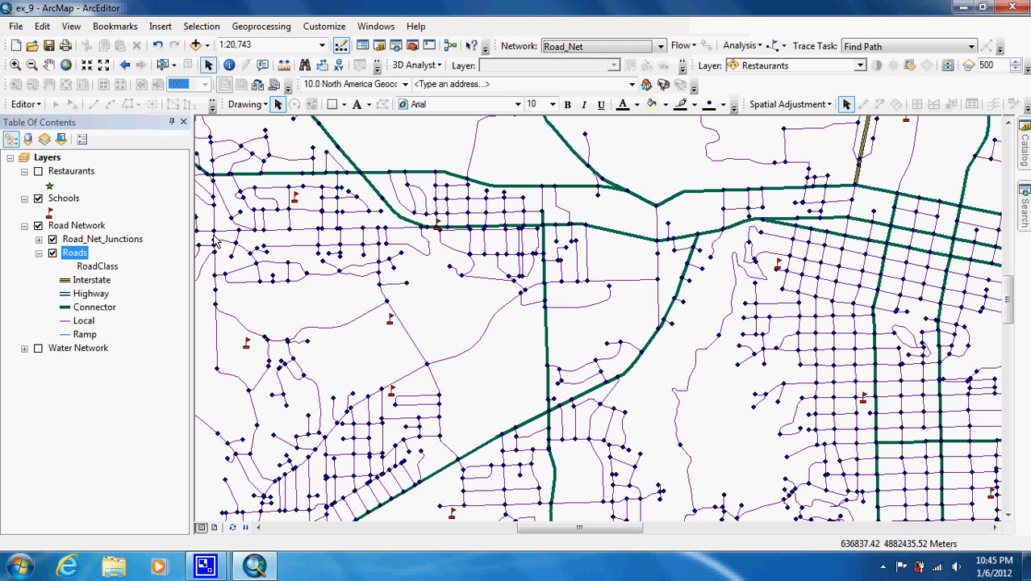
left_click(52, 241)
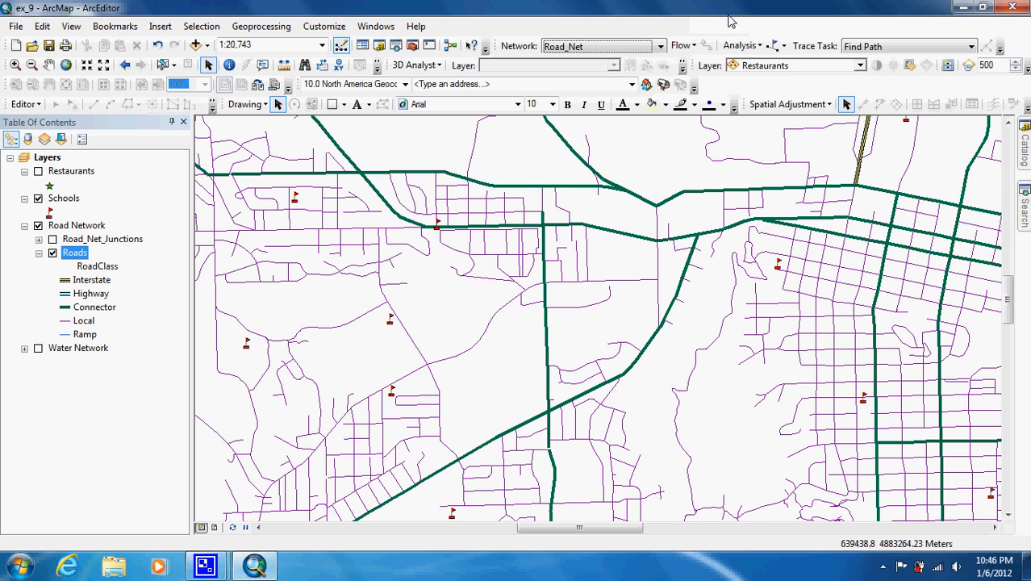
Step: Add edge flags on the roads beside the northwestern school and the school southwest of the downtown grid
left_click(783, 47)
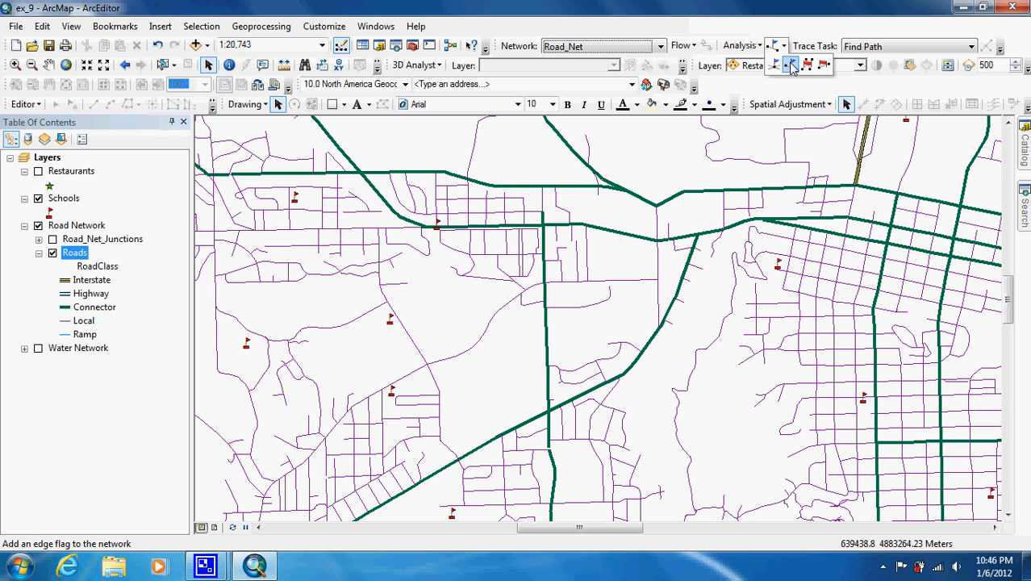
left_click(793, 66)
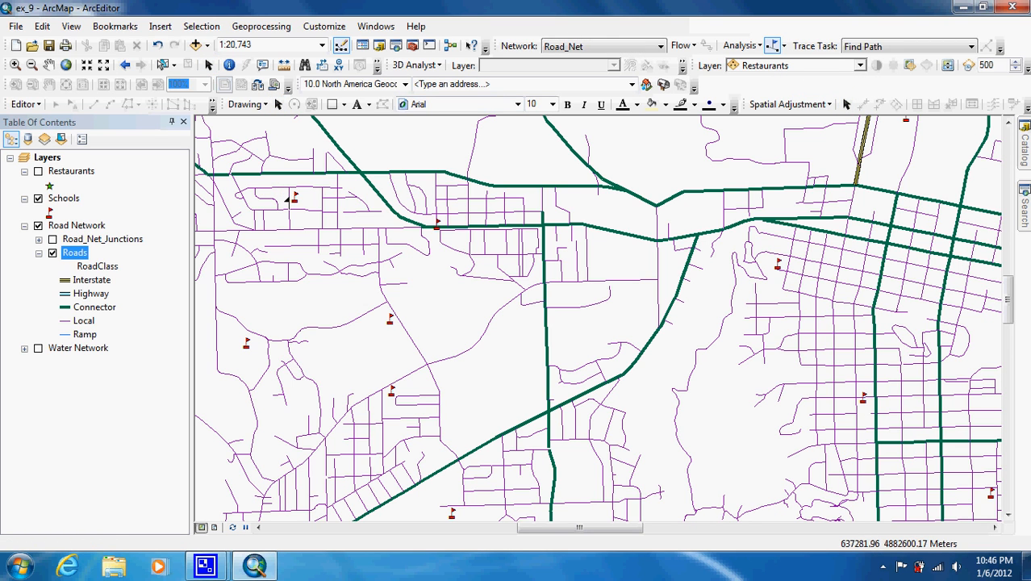
left_click(286, 200)
left_click(853, 388)
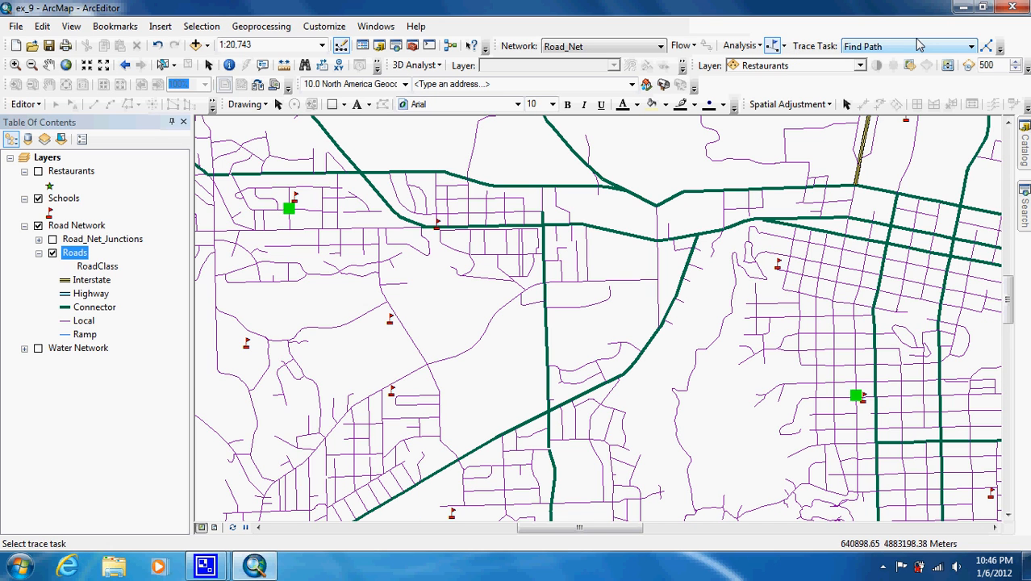
Step: Set the edge weights to Distance both along and against the digitized direction in the analysis options
left_click(756, 47)
left_click(764, 134)
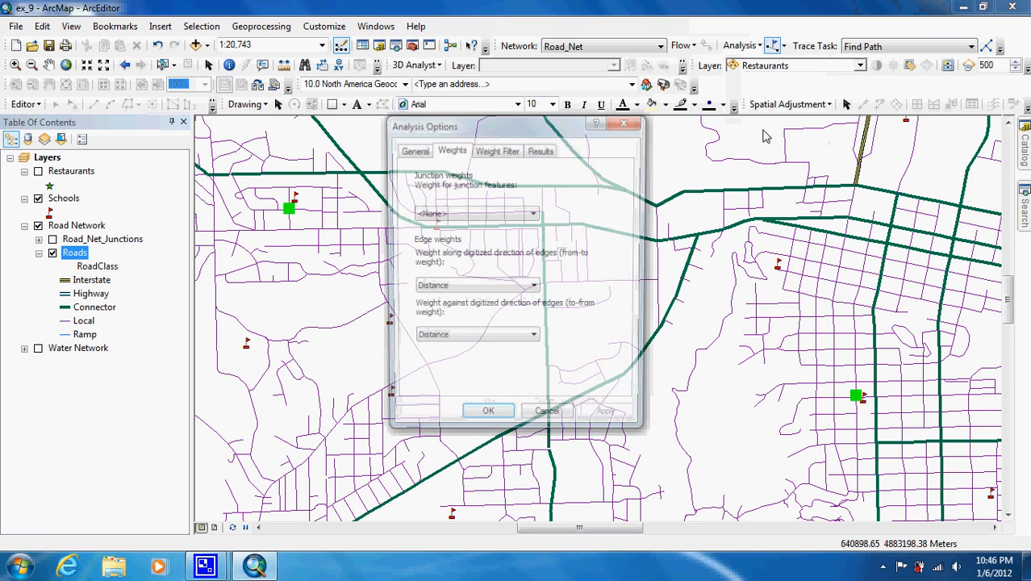
left_click(517, 286)
left_click(517, 297)
left_click(513, 339)
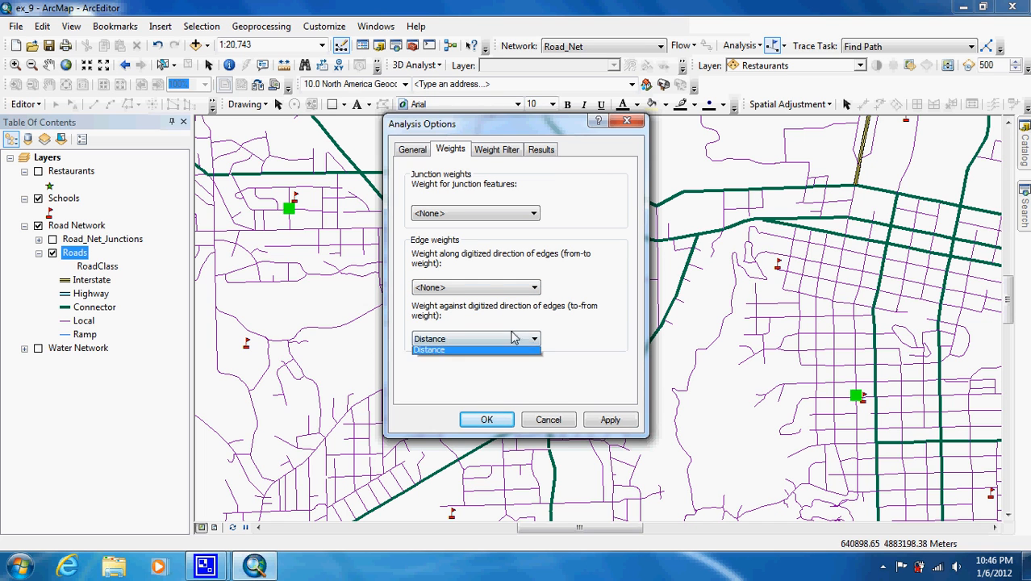
left_click(508, 352)
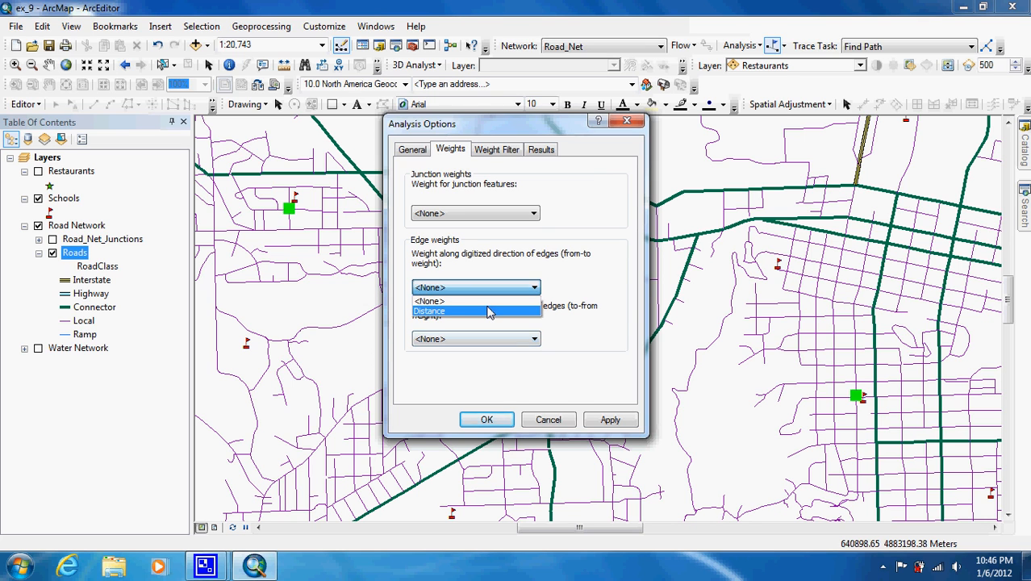
left_click(480, 307)
left_click(485, 339)
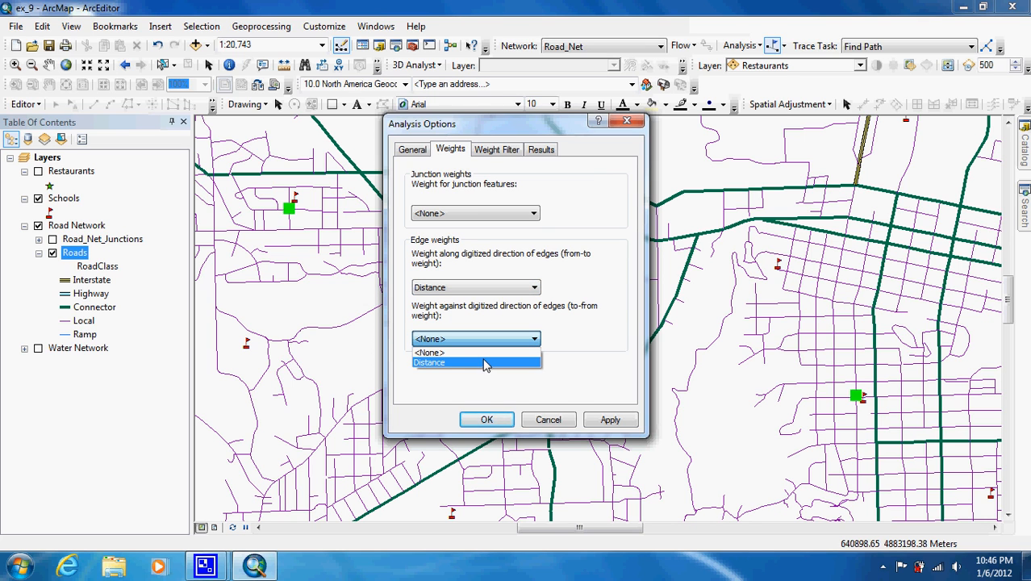
left_click(487, 363)
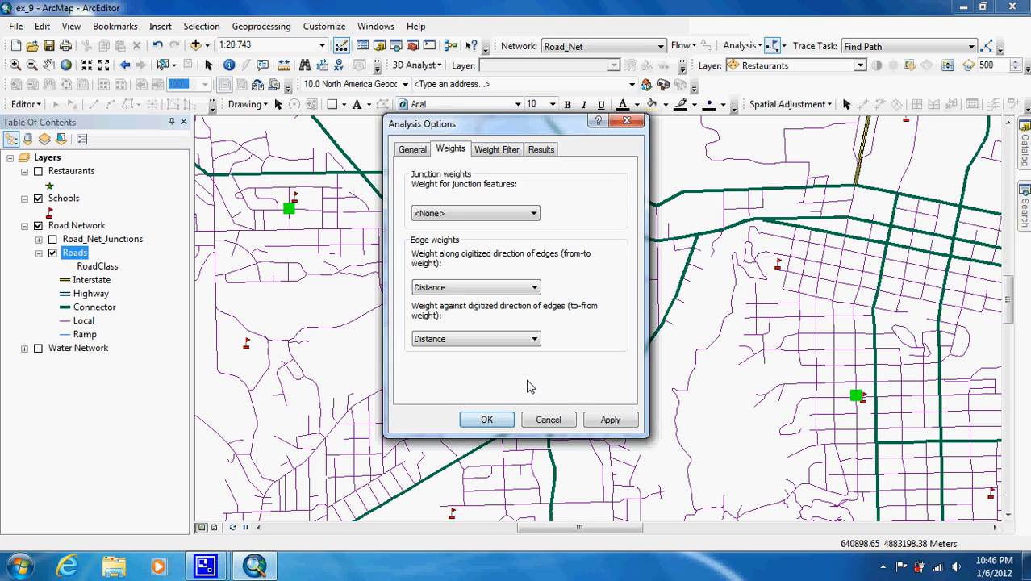
left_click(480, 289)
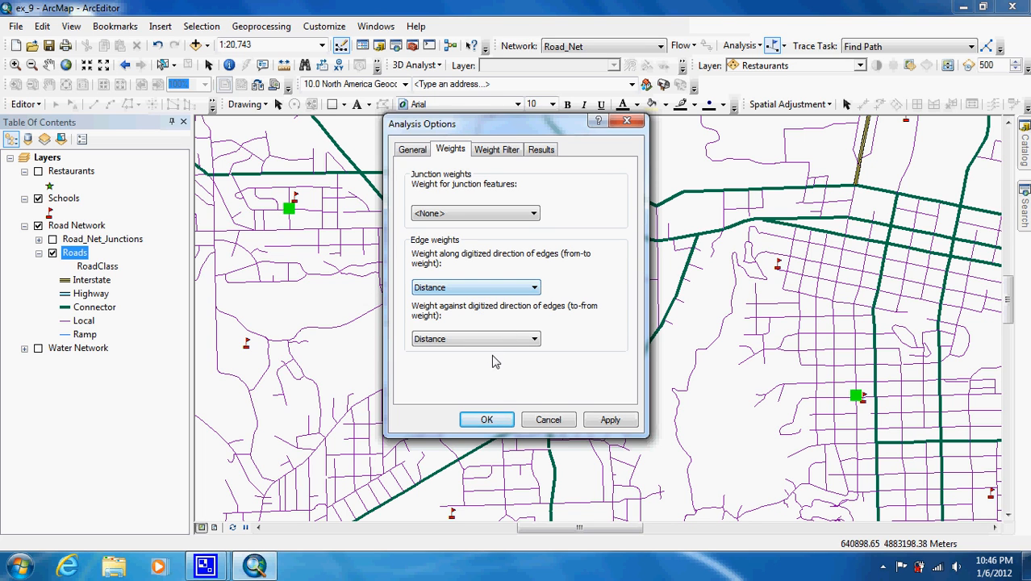
left_click(493, 420)
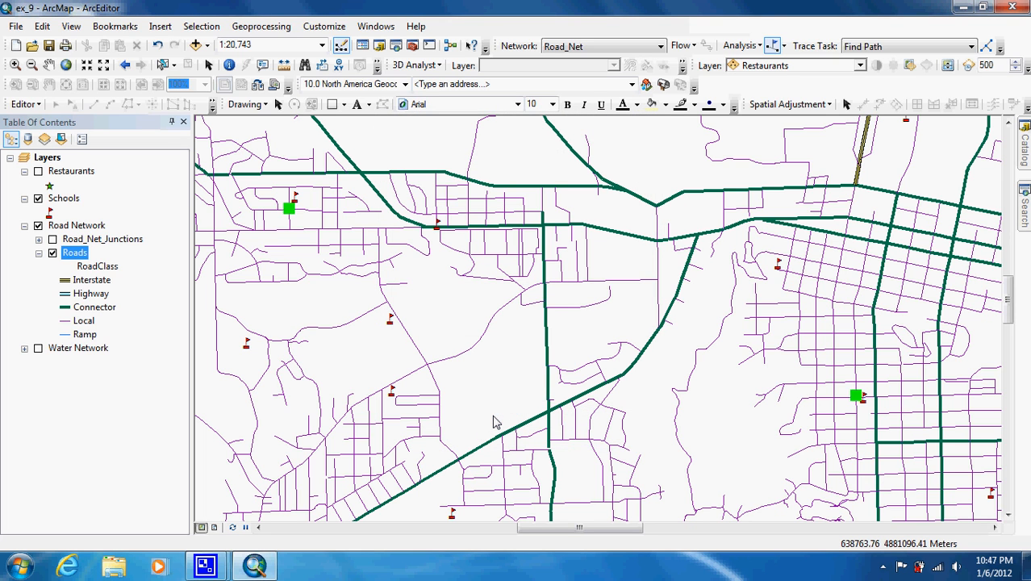
Step: Examine the Road Network group's properties and the Roads layer's data source, leaving both without changes
left_click(87, 229)
right_click(87, 229)
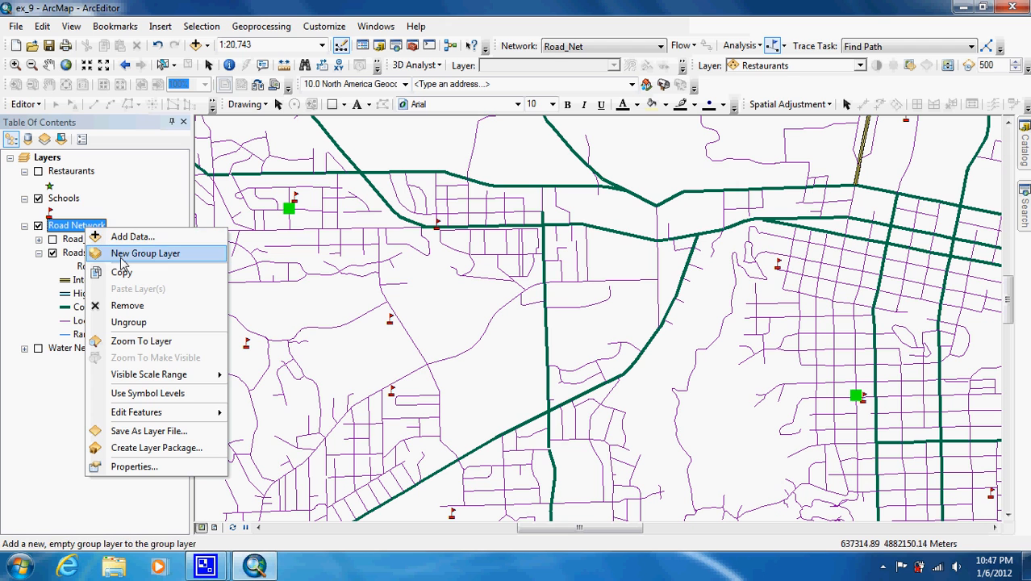
left_click(129, 467)
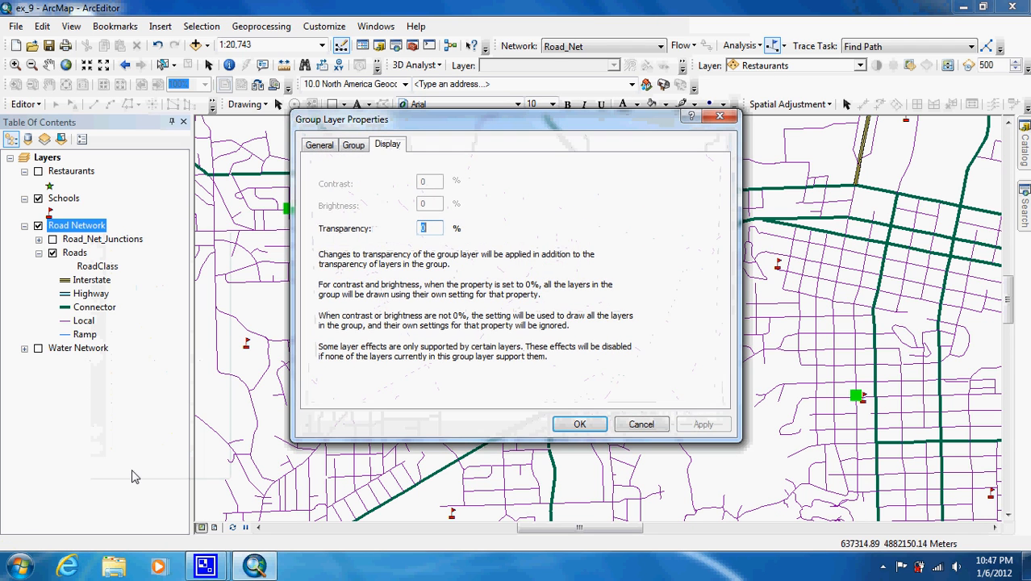
left_click(320, 147)
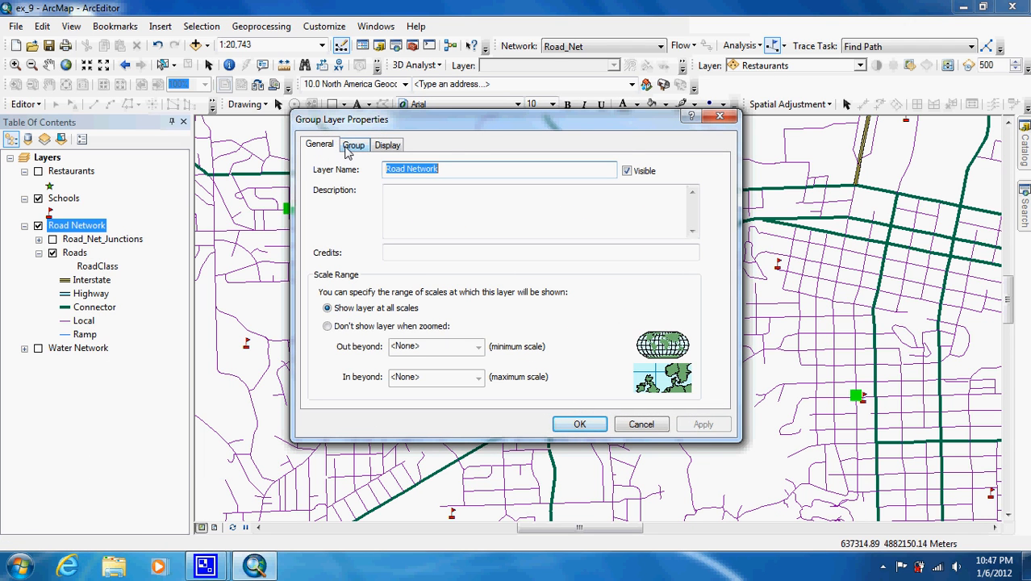
left_click(348, 149)
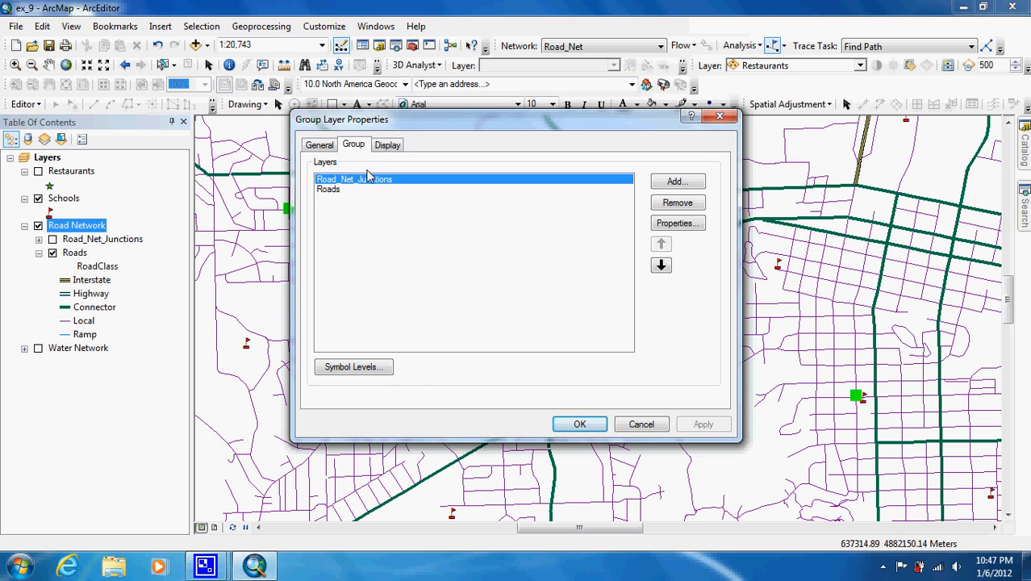
left_click(672, 225)
left_click(350, 189)
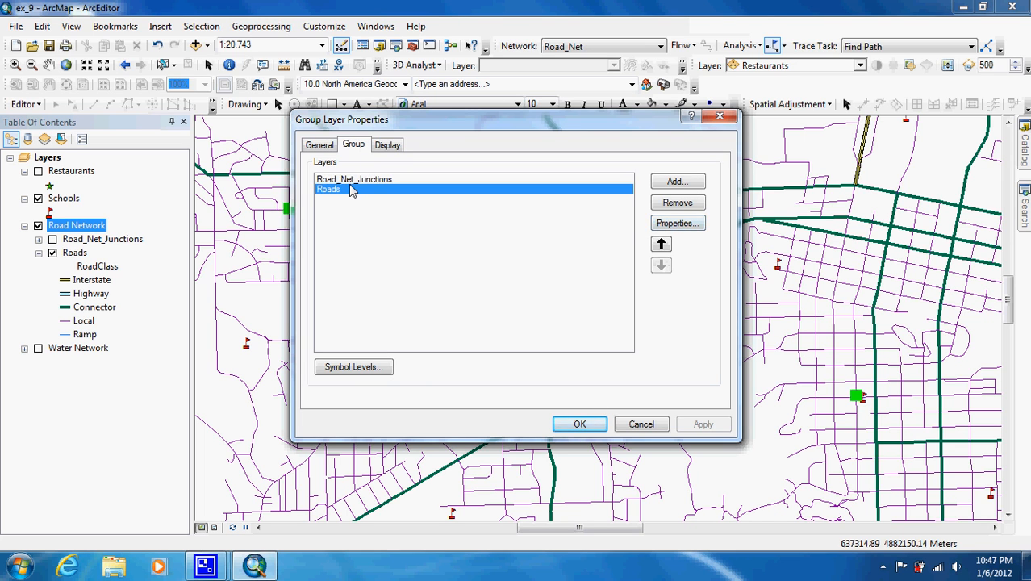
left_click(696, 224)
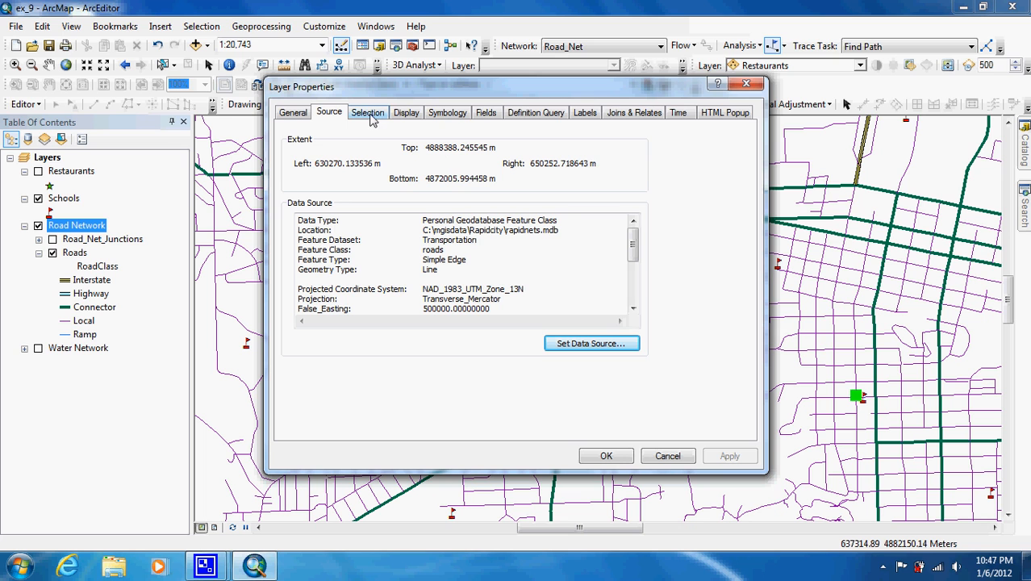
left_click(670, 460)
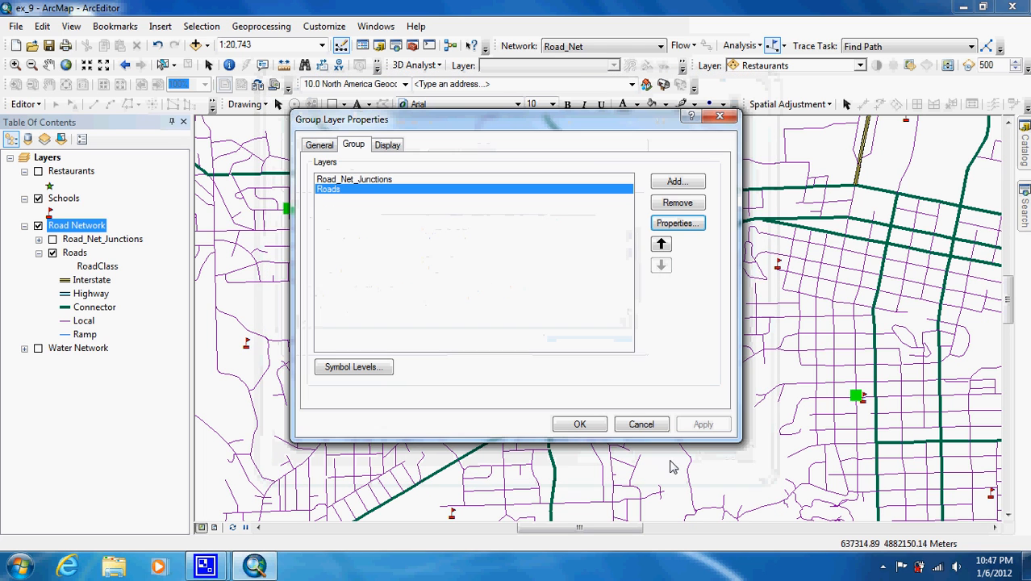
left_click(641, 424)
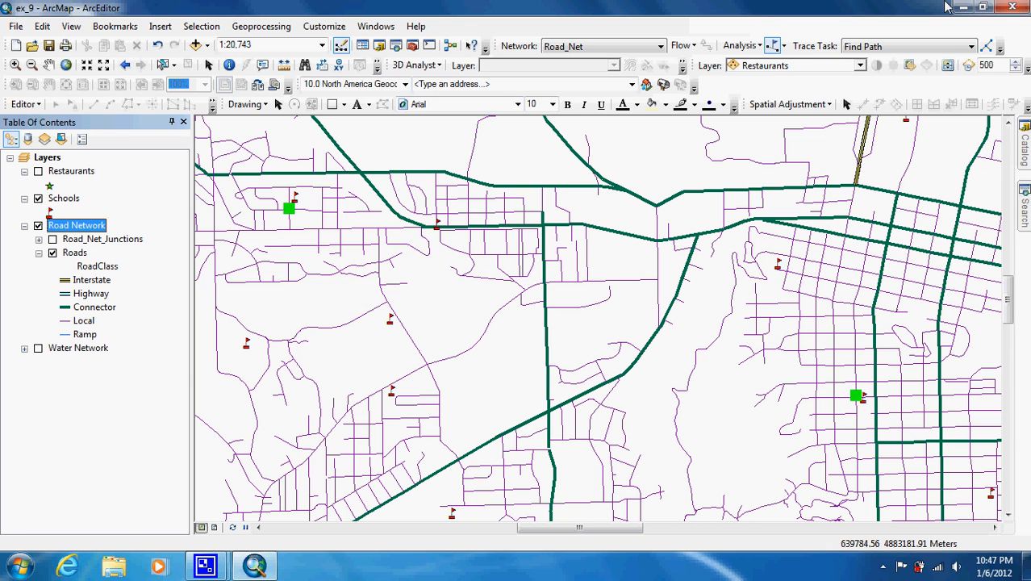
Step: Run the Find Path trace between the two edge flags on the Road_Net network
left_click(986, 48)
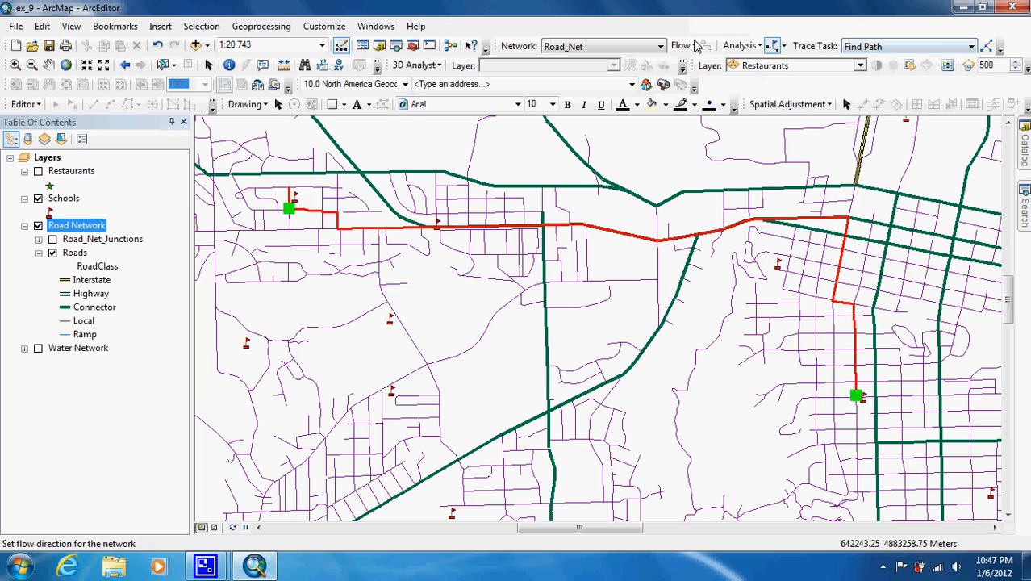
Step: Clear the previous Find Path trace results while keeping both edge flags on the map
left_click(757, 46)
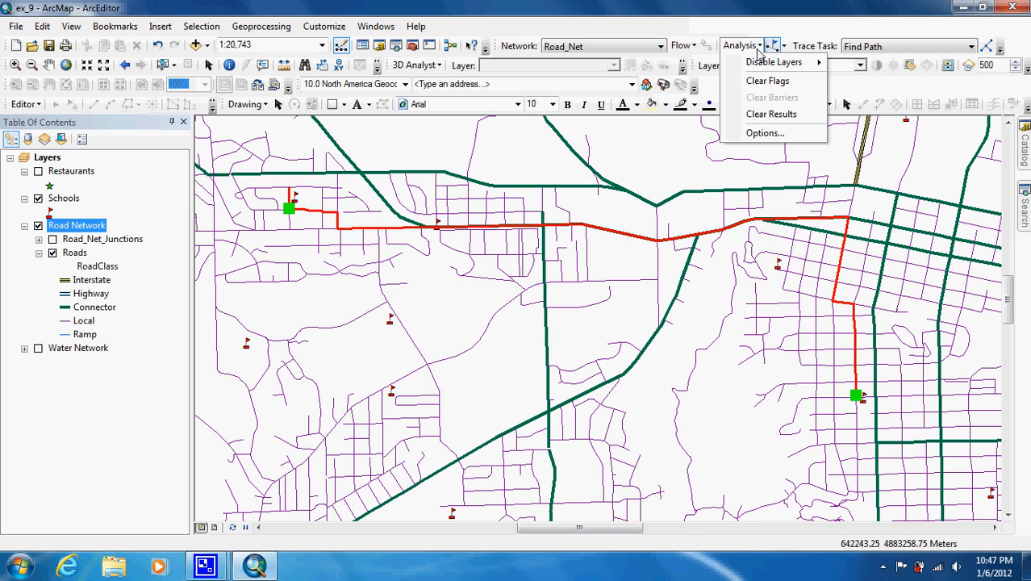
left_click(771, 114)
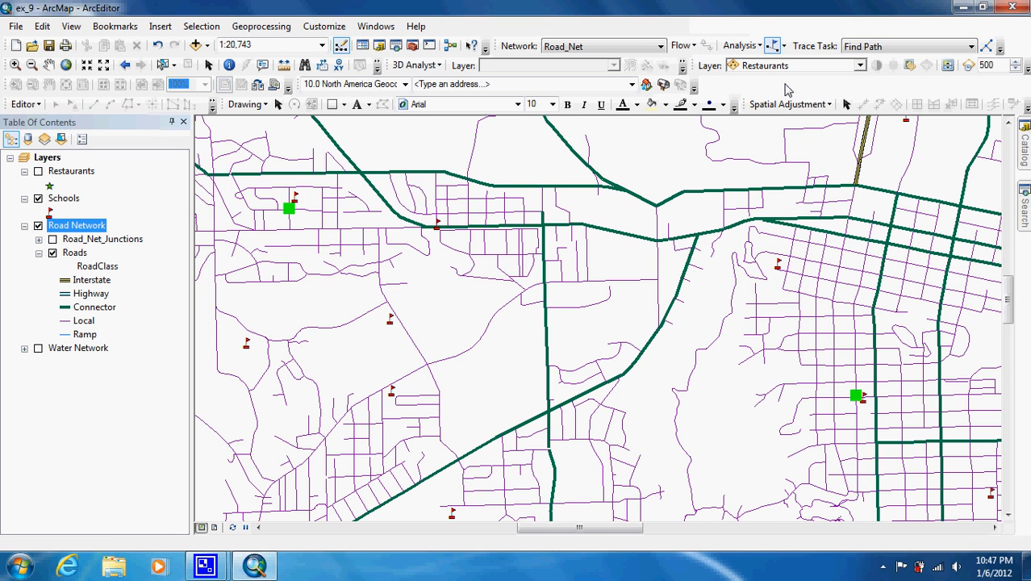
Step: Add edge barriers on the main road midway between the schools and just south of the northwestern flag, and rerun the Find Path trace
left_click(782, 46)
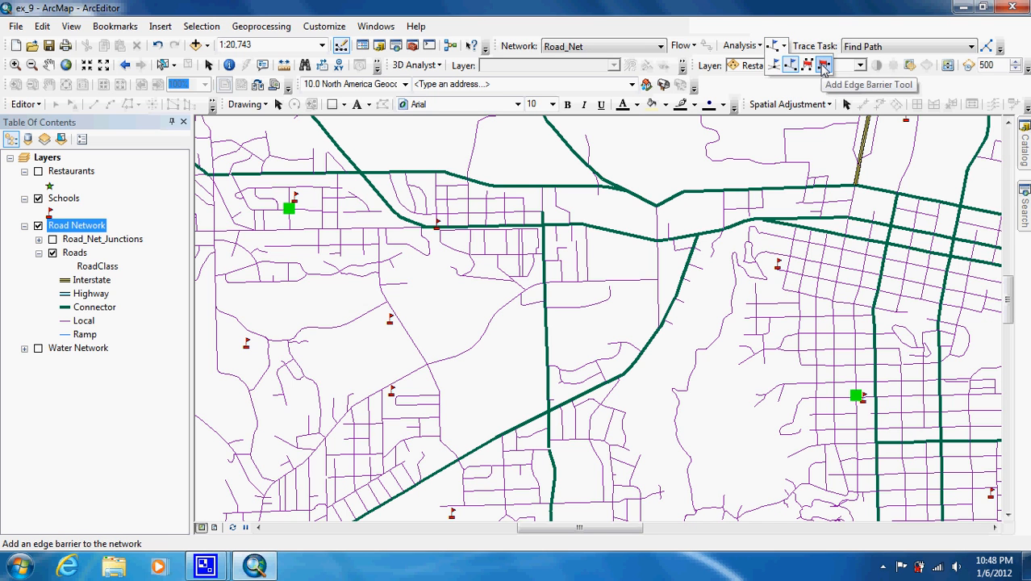
left_click(823, 64)
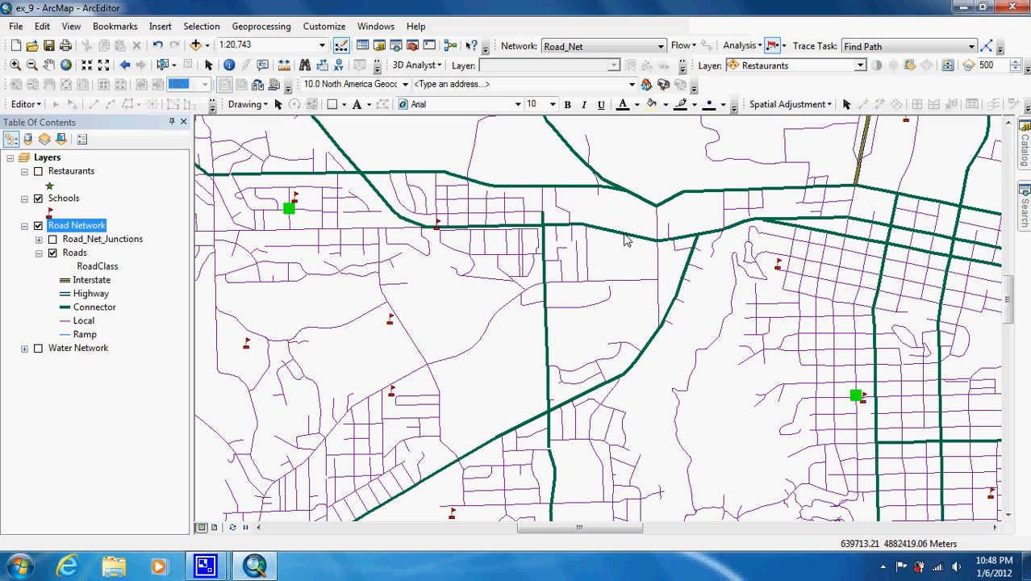
left_click(781, 46)
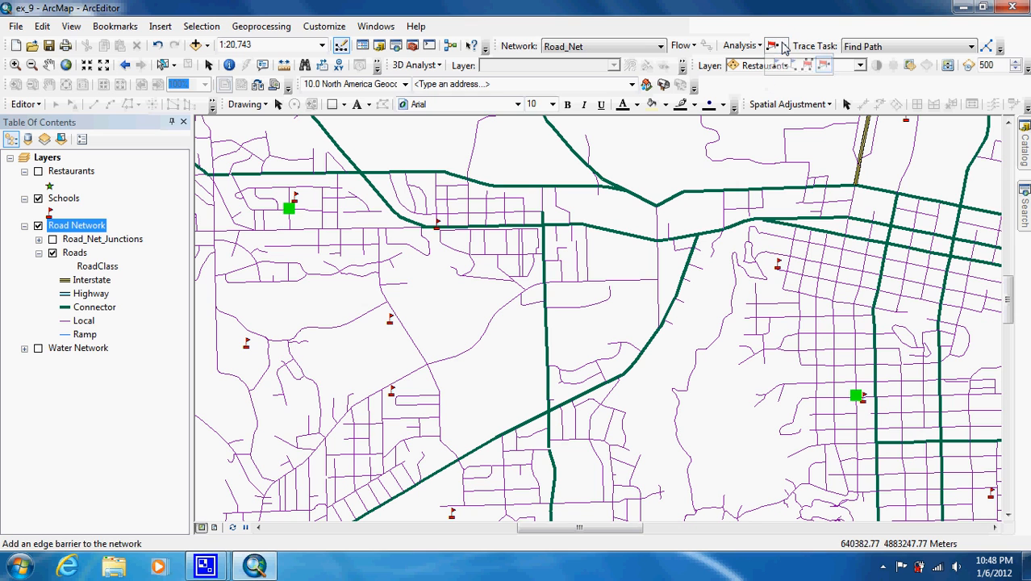
left_click(823, 66)
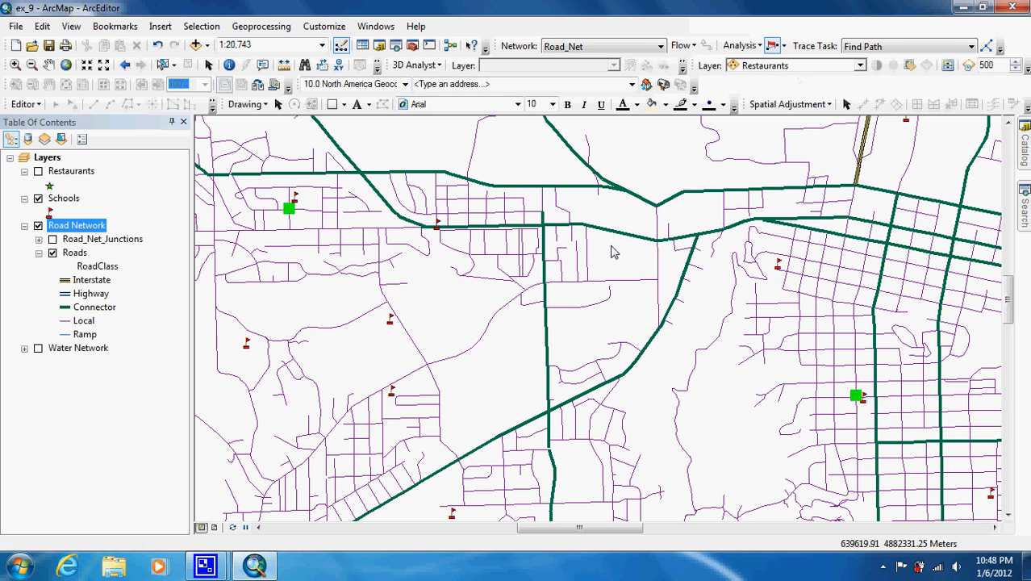
left_click(616, 232)
left_click(289, 223)
left_click(987, 47)
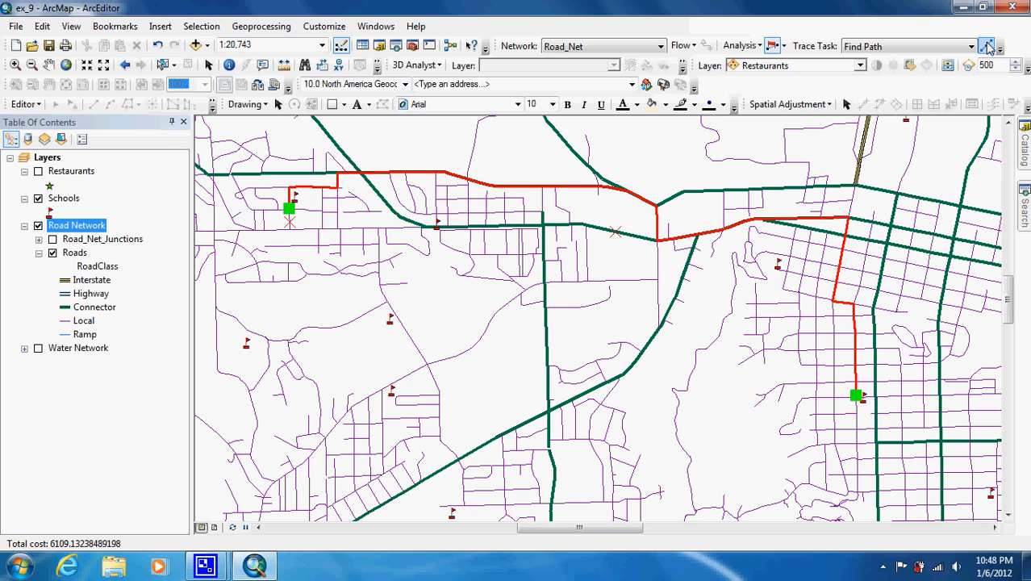
mouse_move(203, 569)
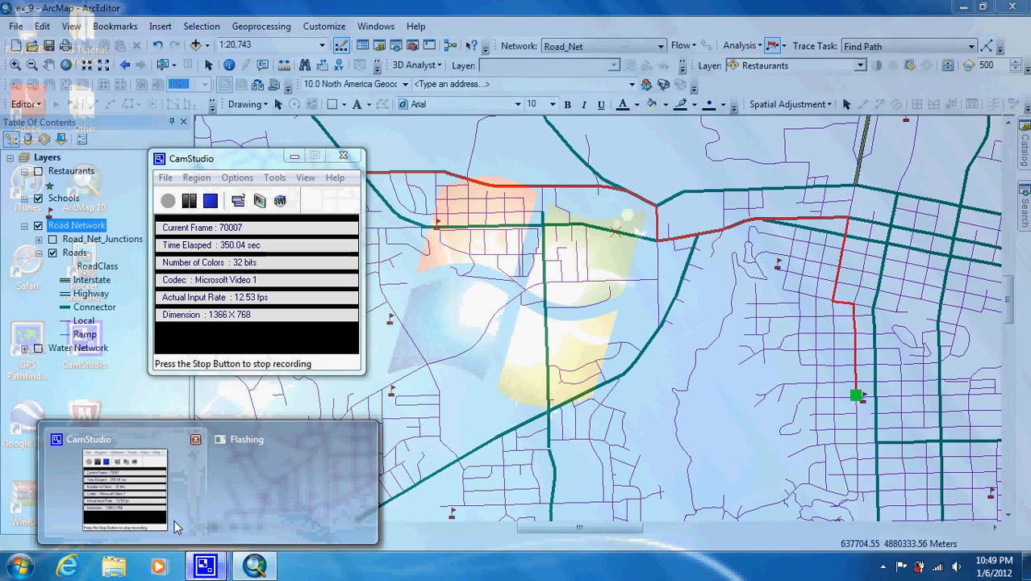
left_click(125, 496)
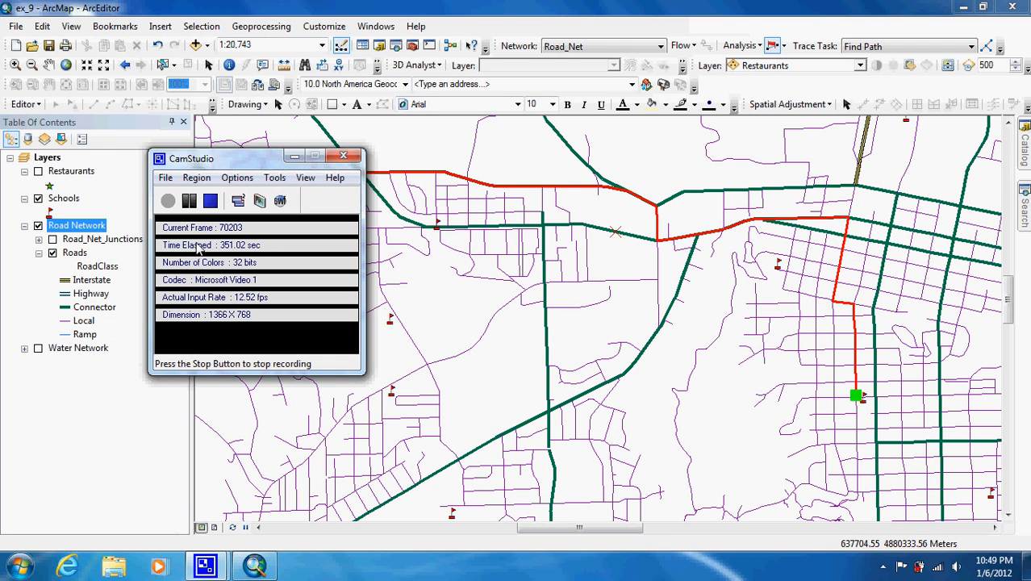